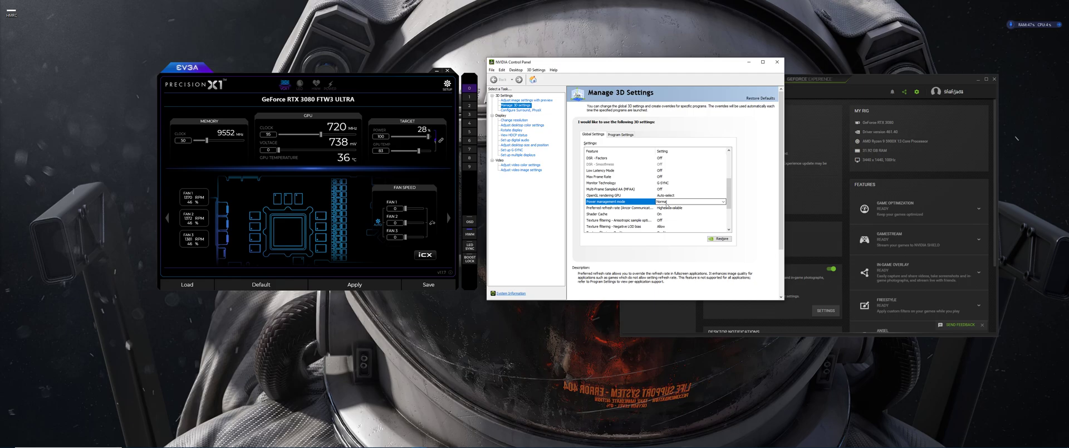
left_click(667, 202)
left_click(526, 238)
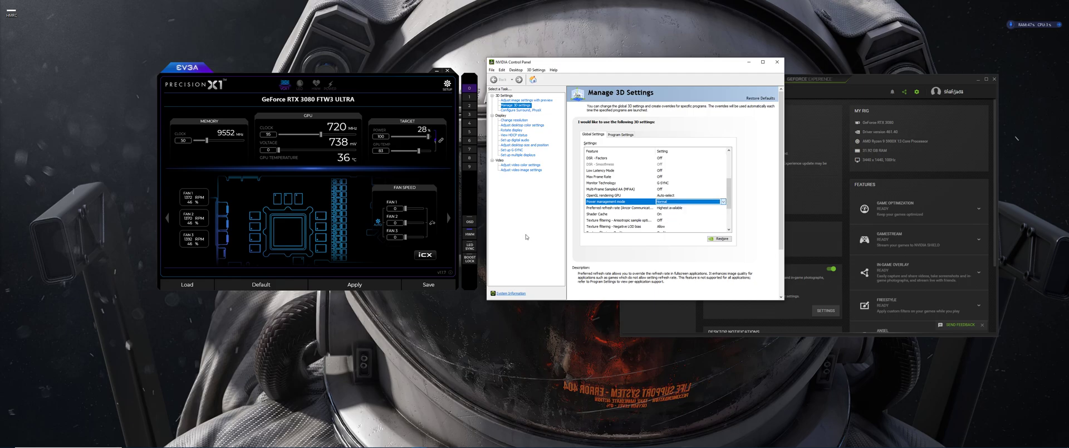